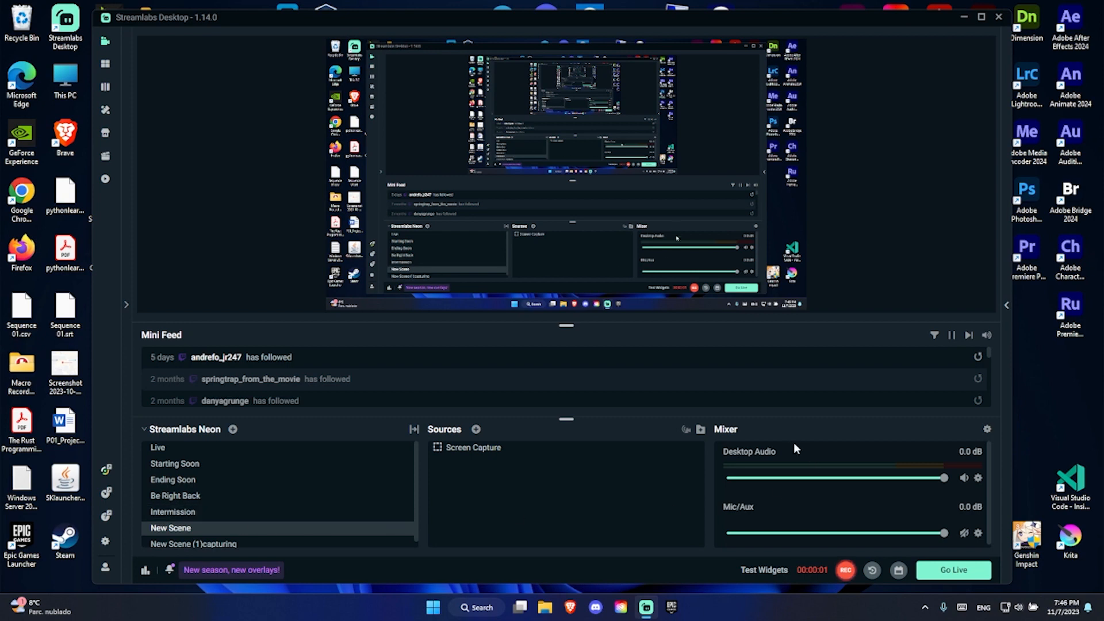
Open Firefox, search the web for rufus, and go to the official Rufus website.
left_click(1103, 616)
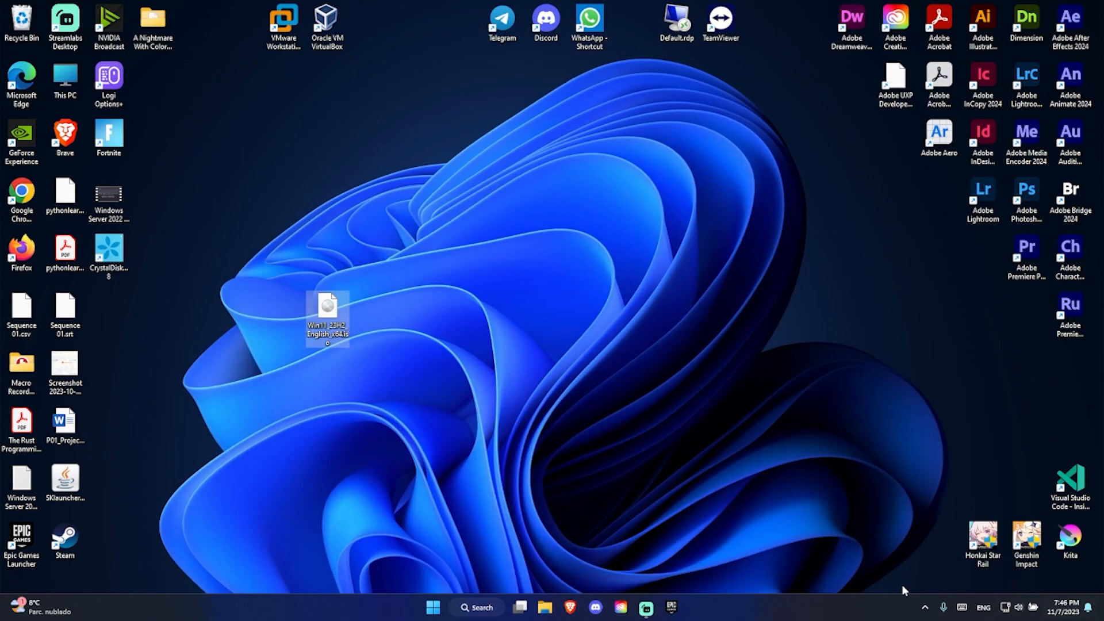
left_click(569, 612)
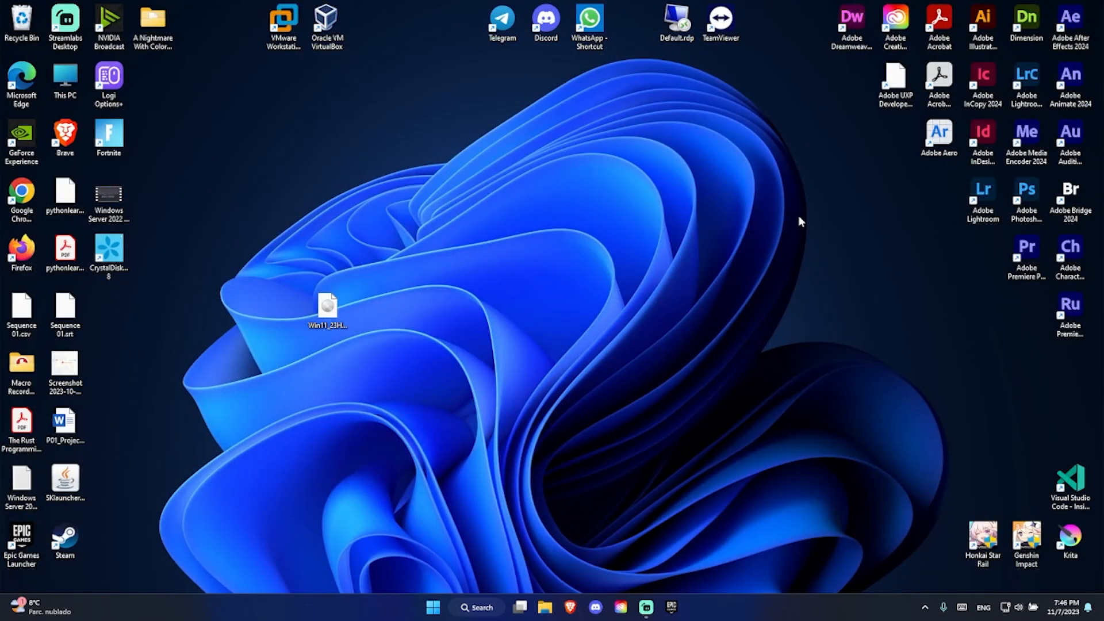
double_click(33, 249)
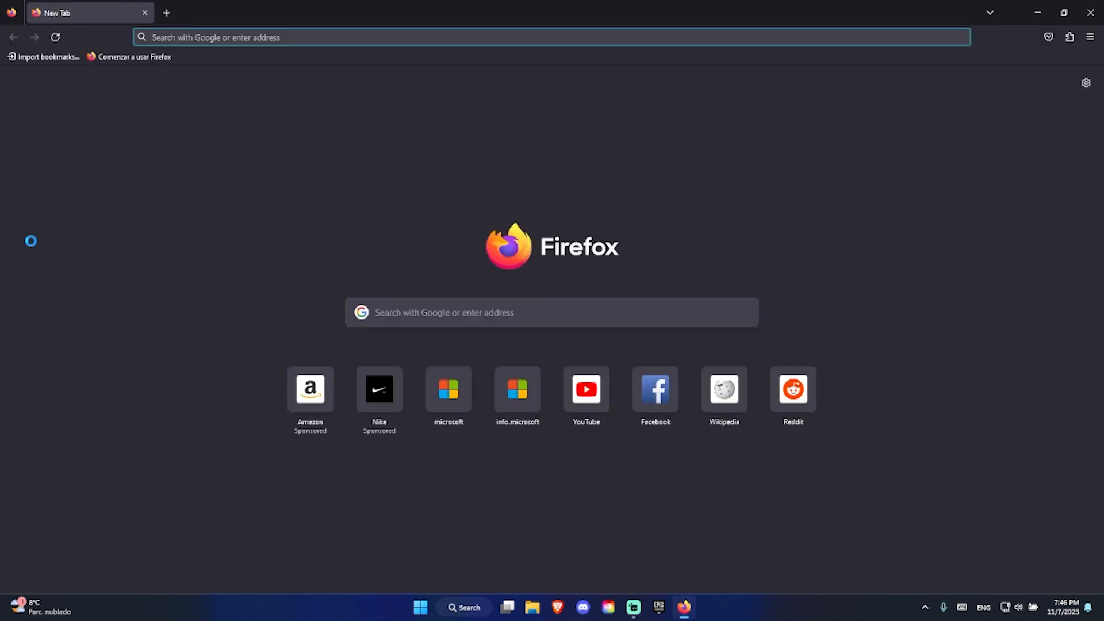
type("rufus")
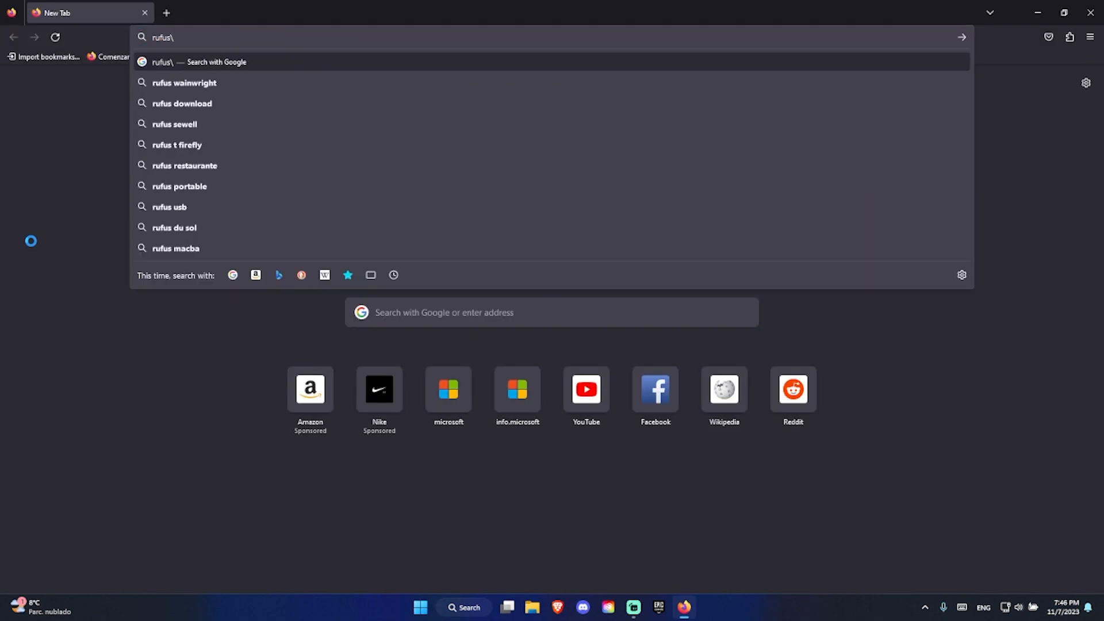
key("Return")
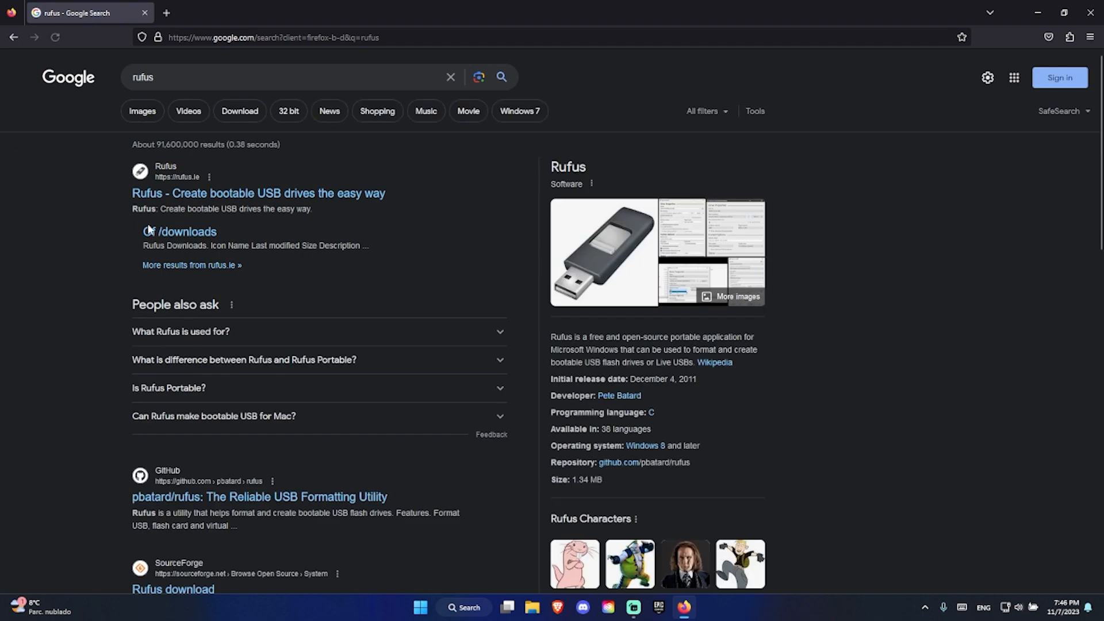
left_click(173, 195)
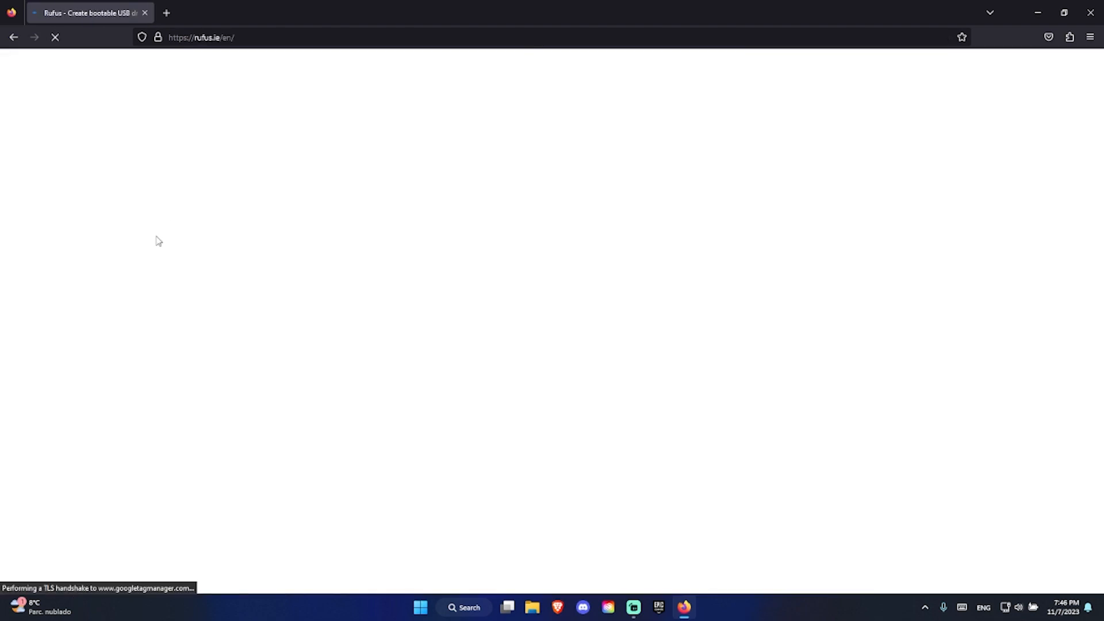
Try to download the standard Windows x64 release rufus-4.3.exe and open the downloaded file.
scroll(214, 192, "down", 6)
scroll(214, 192, "up", 6)
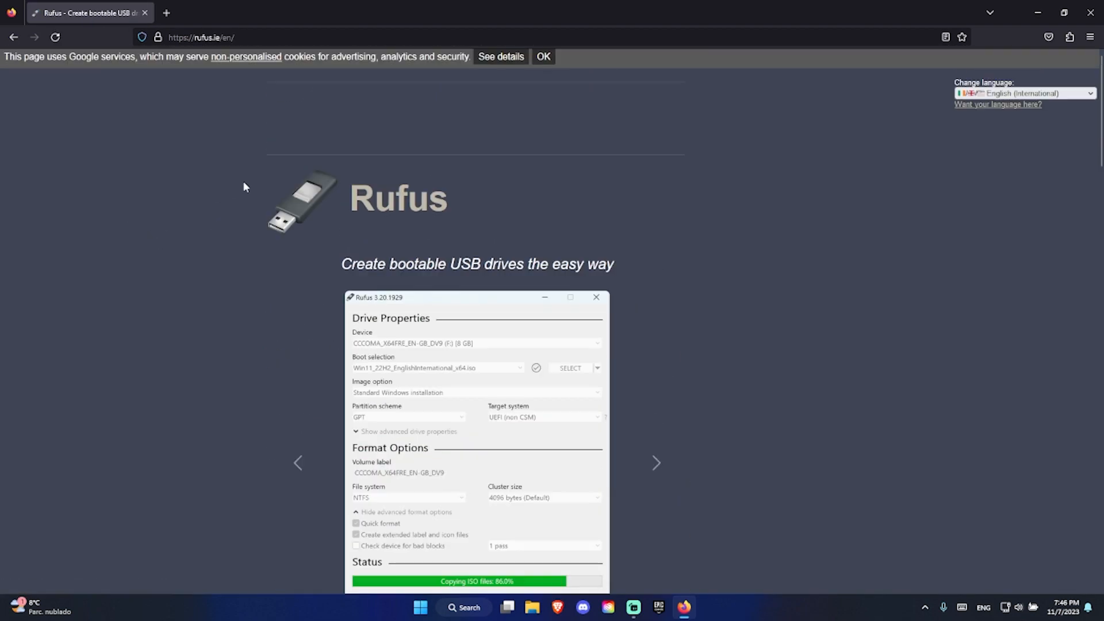
scroll(243, 179, "down", 1)
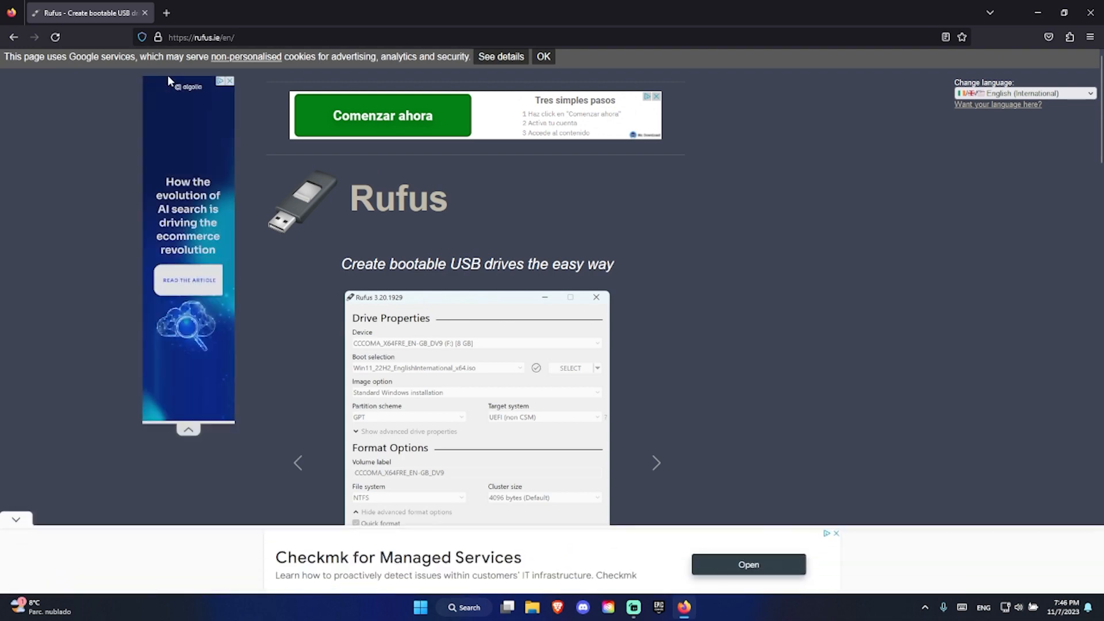
scroll(342, 156, "down", 7)
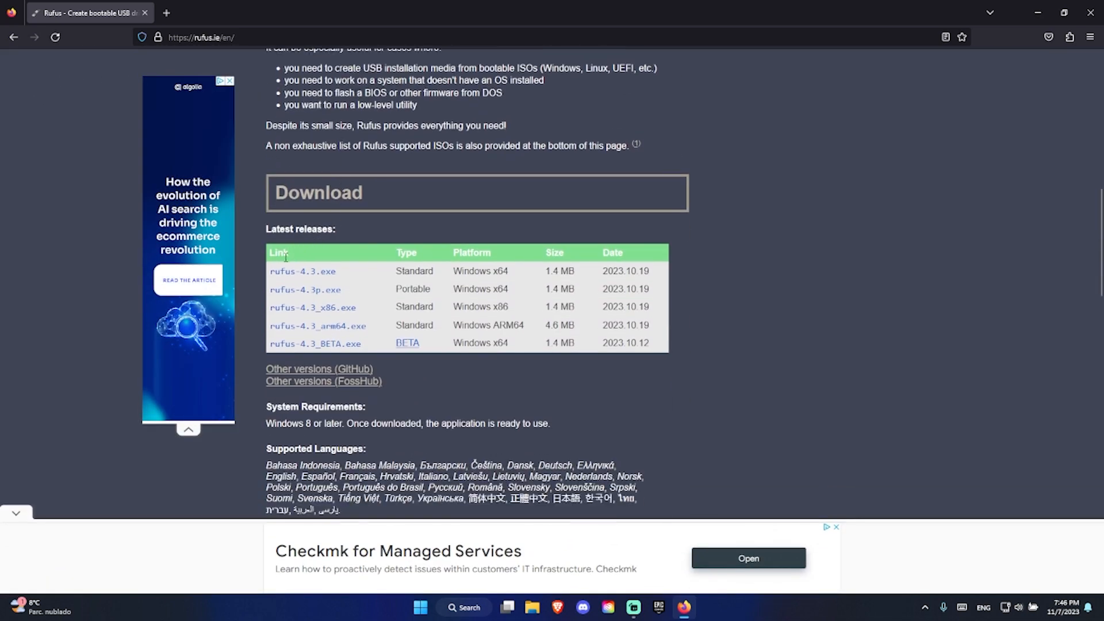
left_click(325, 272)
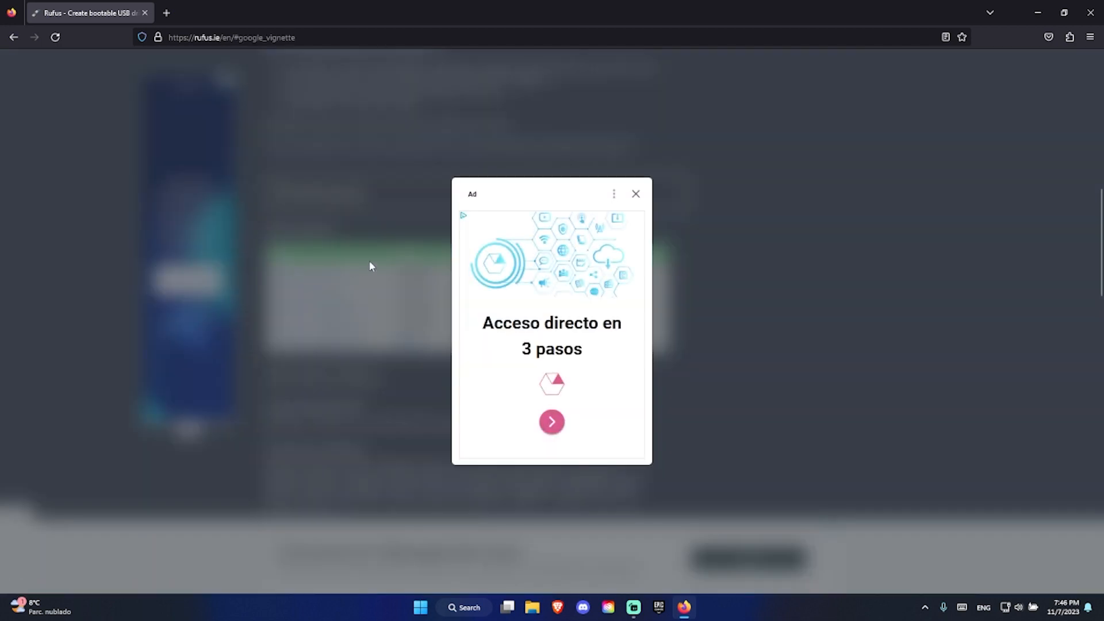
left_click(635, 195)
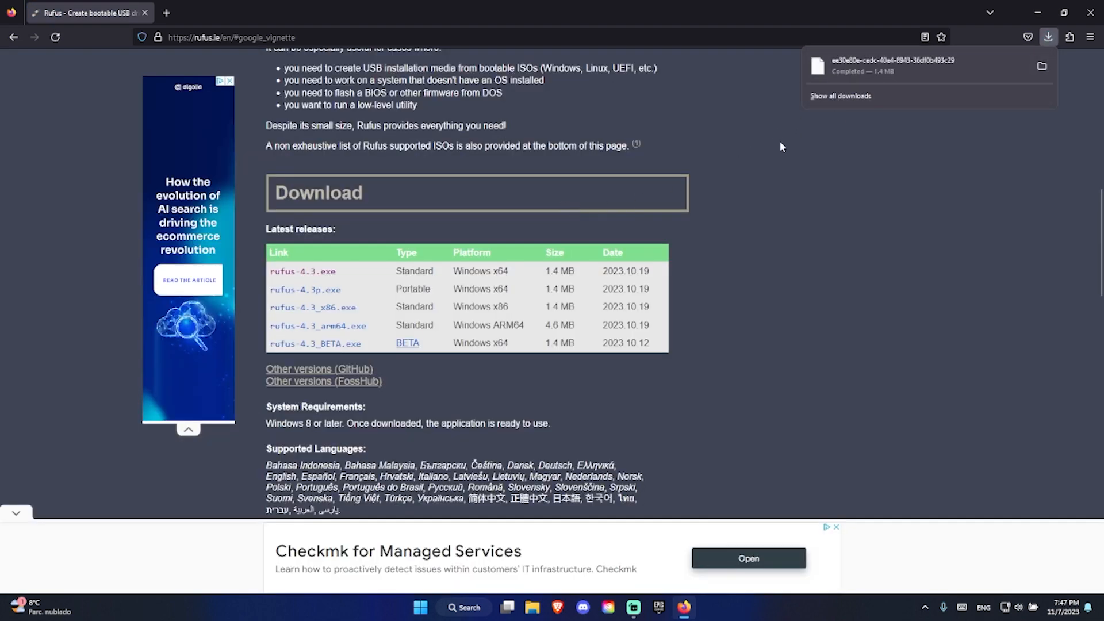
left_click(889, 81)
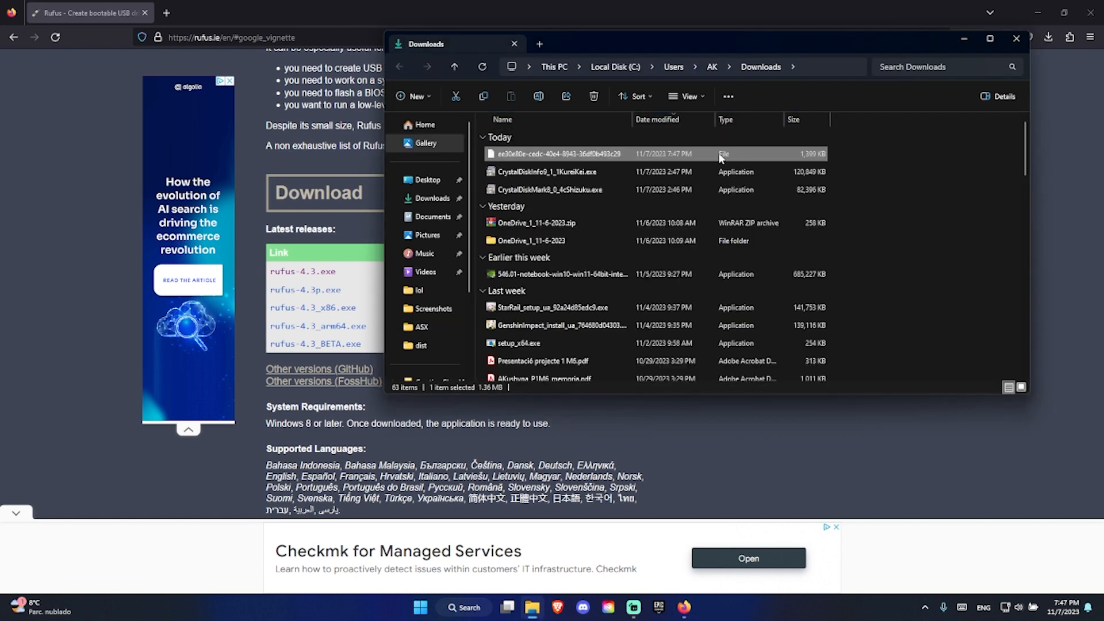
left_click(752, 422)
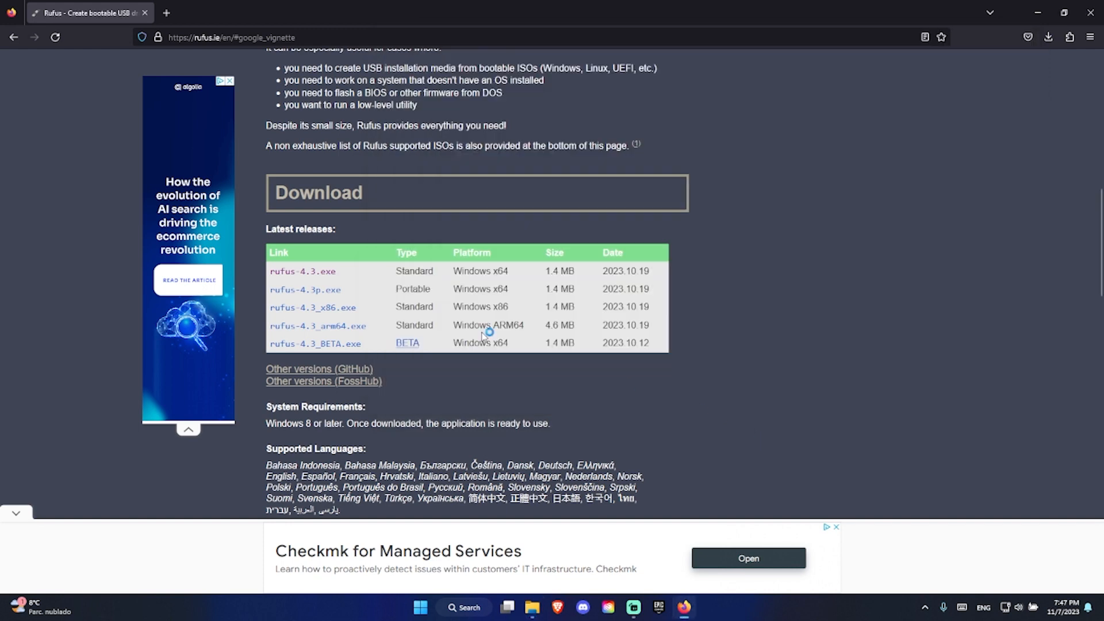
Download and launch the portable release rufus-4.3p.exe, allowing Rufus to check for application updates online.
left_click(310, 278)
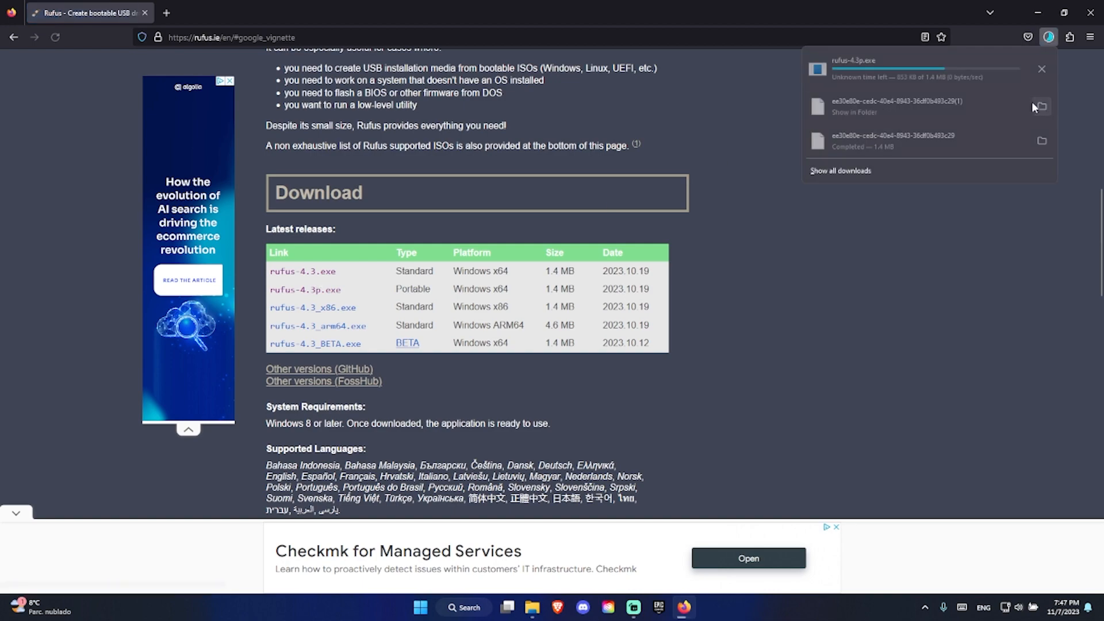
left_click(951, 70)
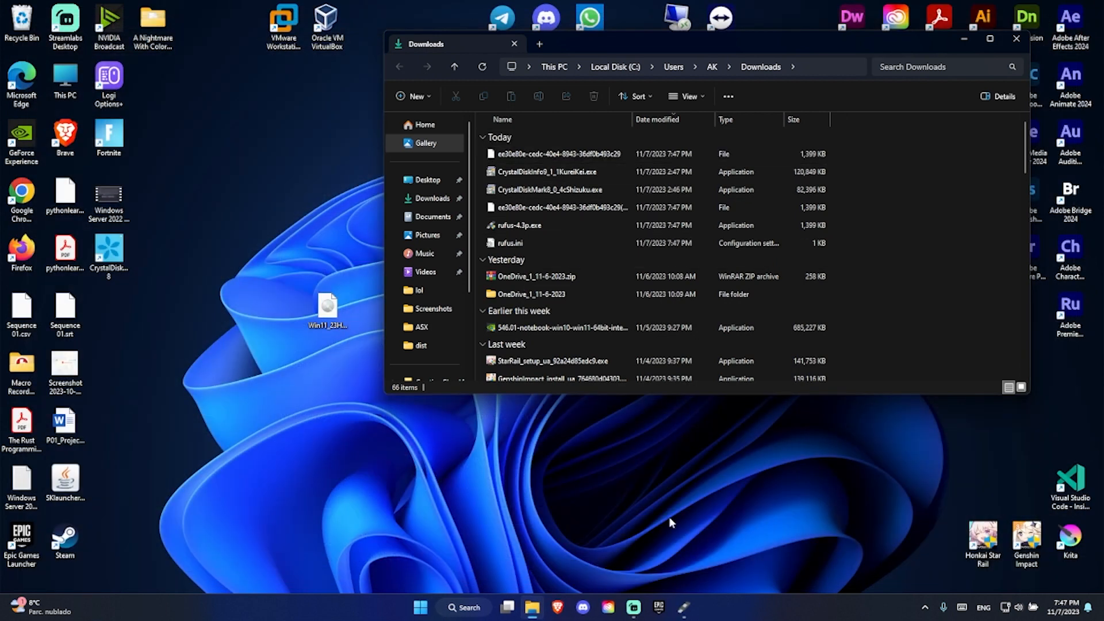
left_click(684, 610)
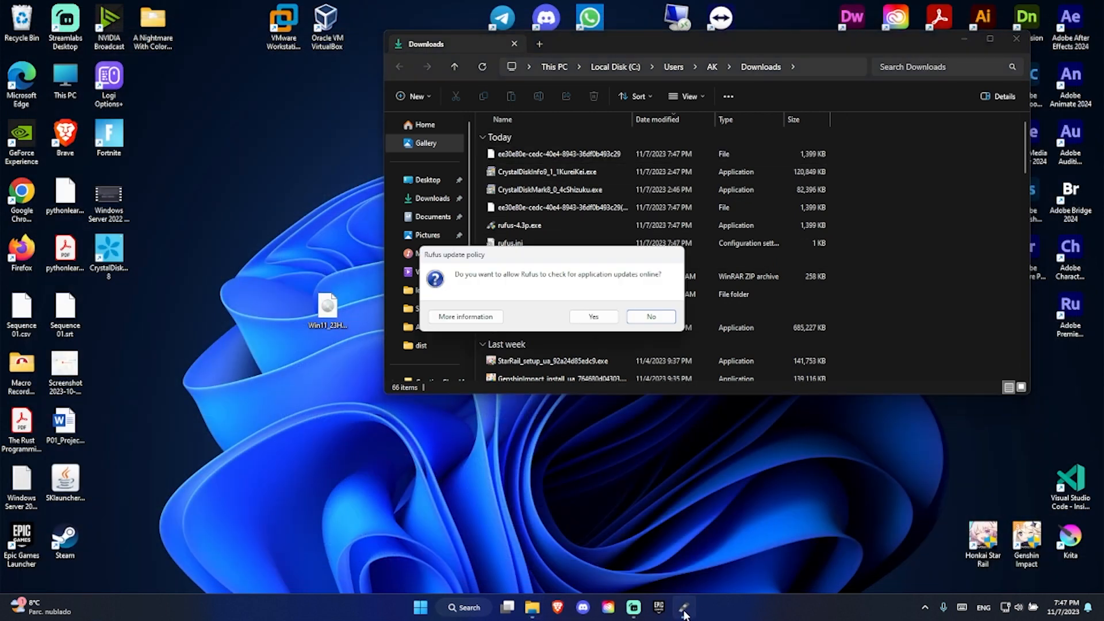
left_click(593, 317)
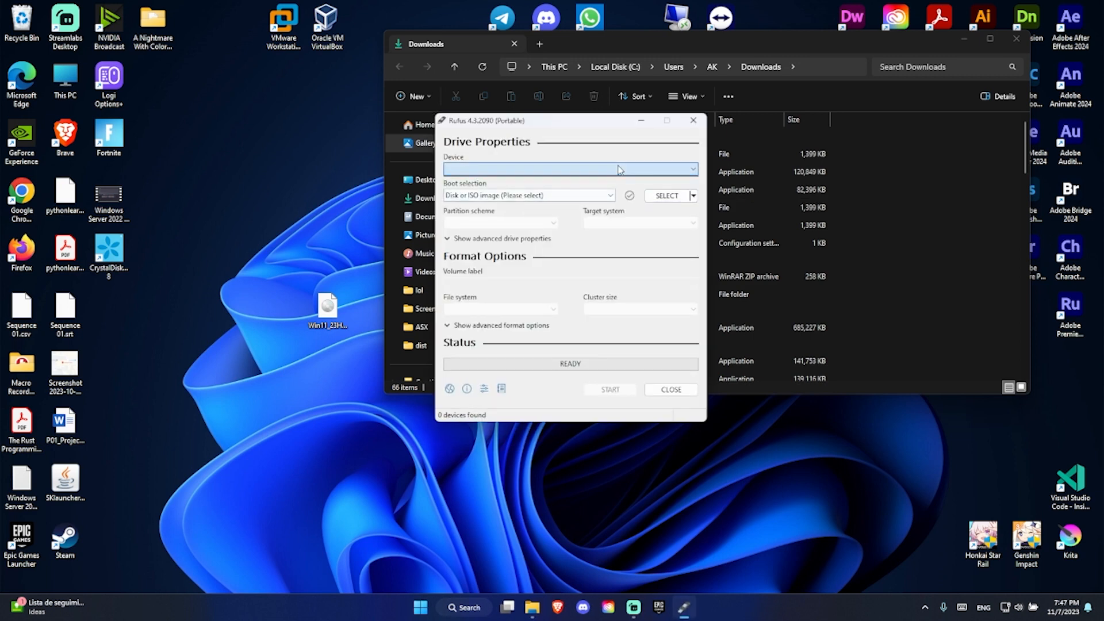
Show the advanced drive properties, enable List USB Hard Drives, and choose RELETECH (F:) [256 GB] as the device.
left_click(448, 239)
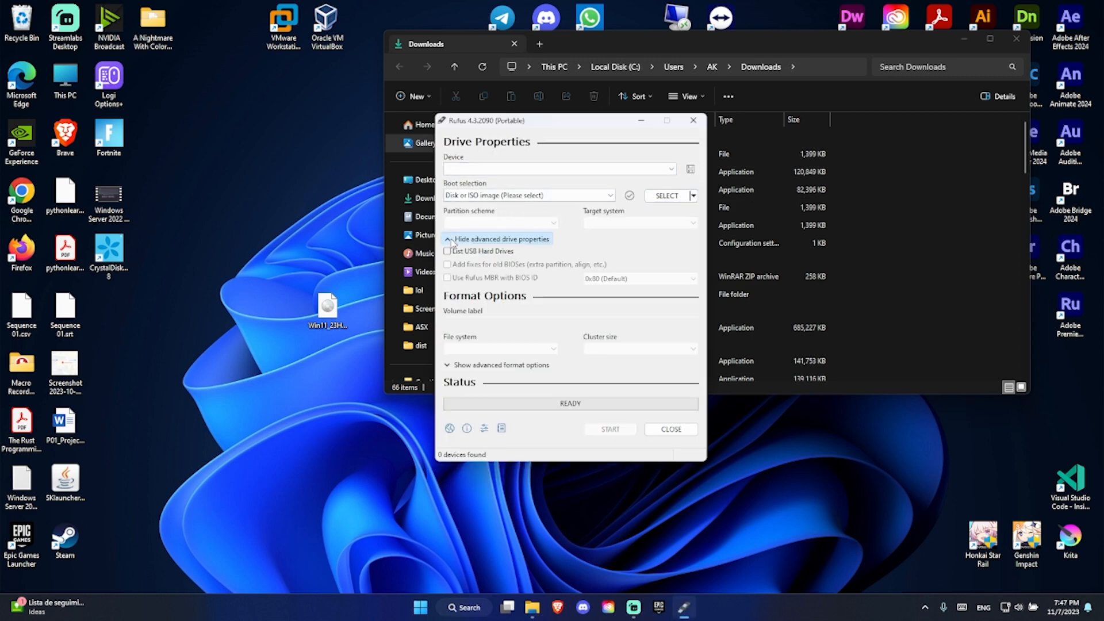
left_click(532, 172)
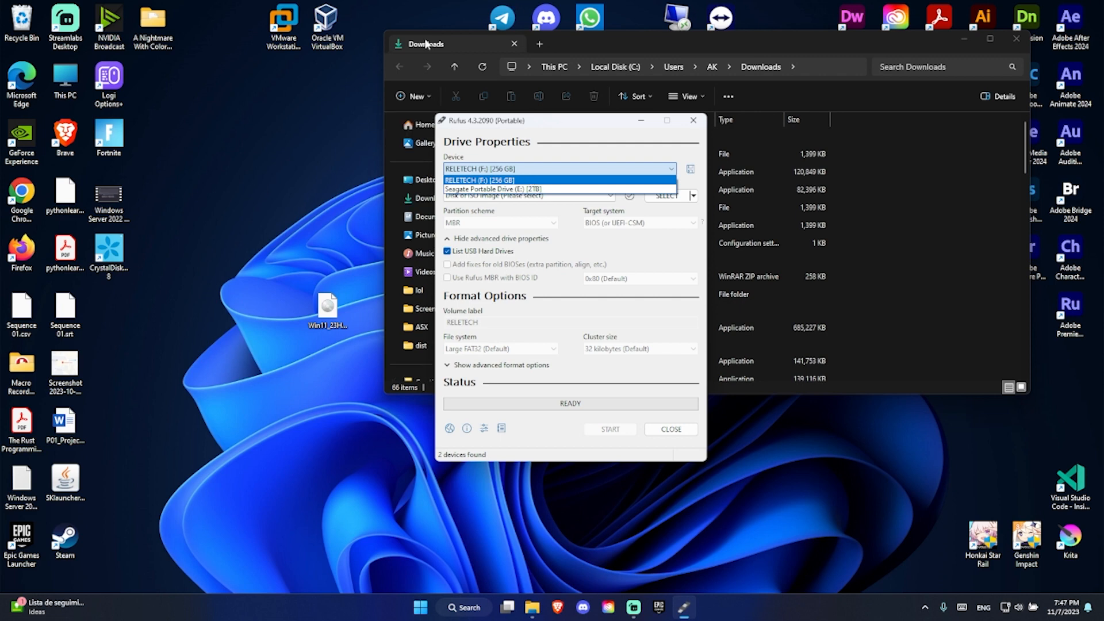
left_click(507, 166)
left_click(506, 170)
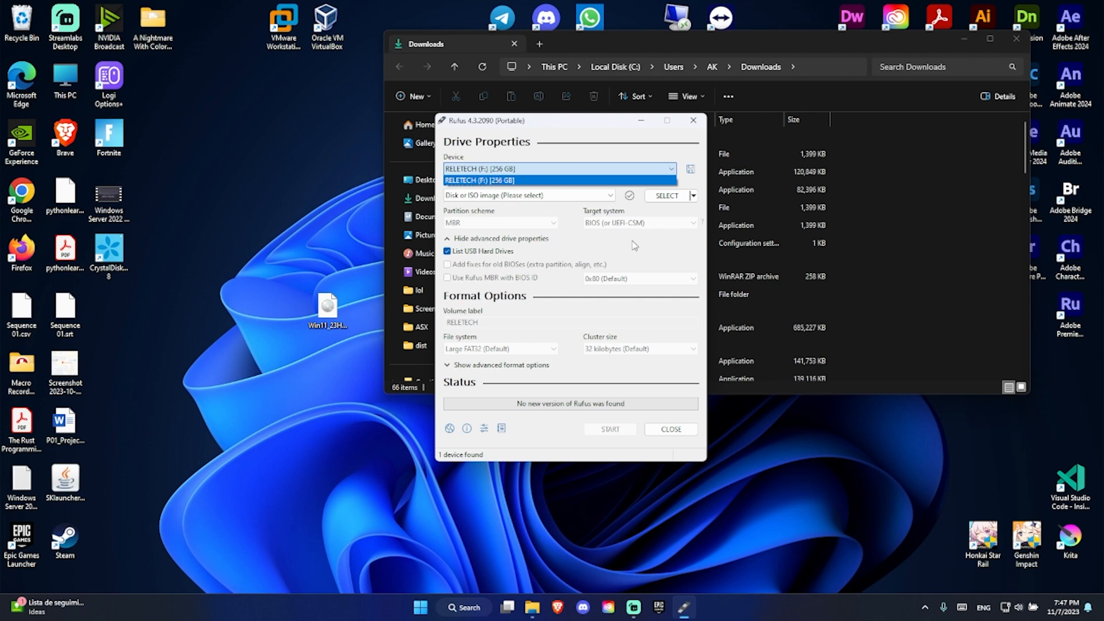
left_click(528, 230)
Load the Windows 11 ISO from the desktop, Win11_23H2_English_x64.iso, as the boot selection.
left_click(509, 201)
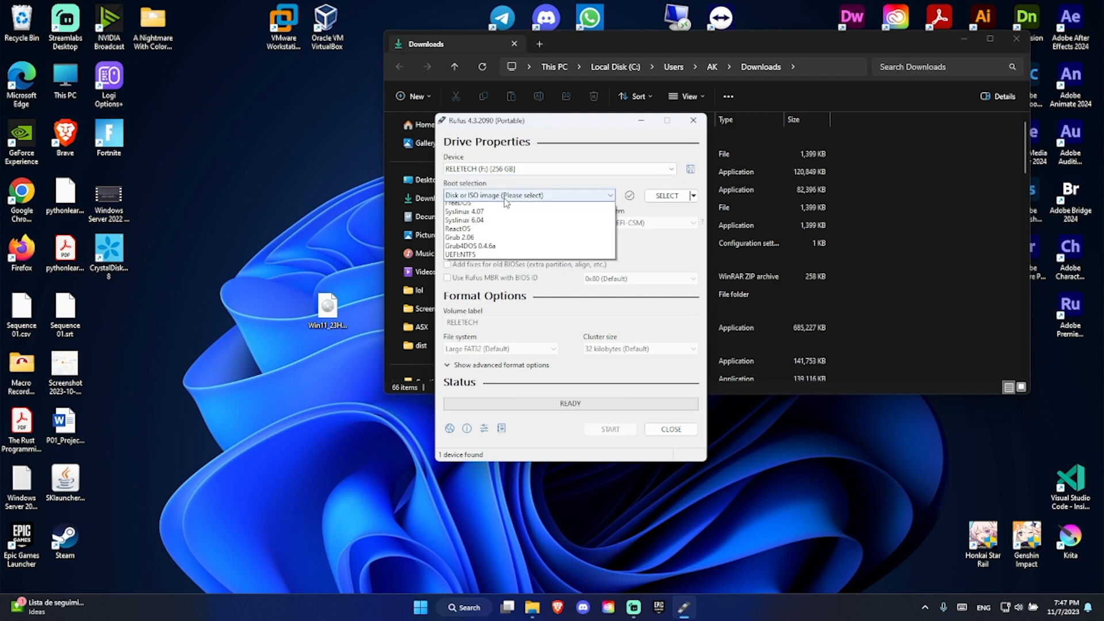
left_click(509, 200)
left_click_drag(329, 306, 464, 200)
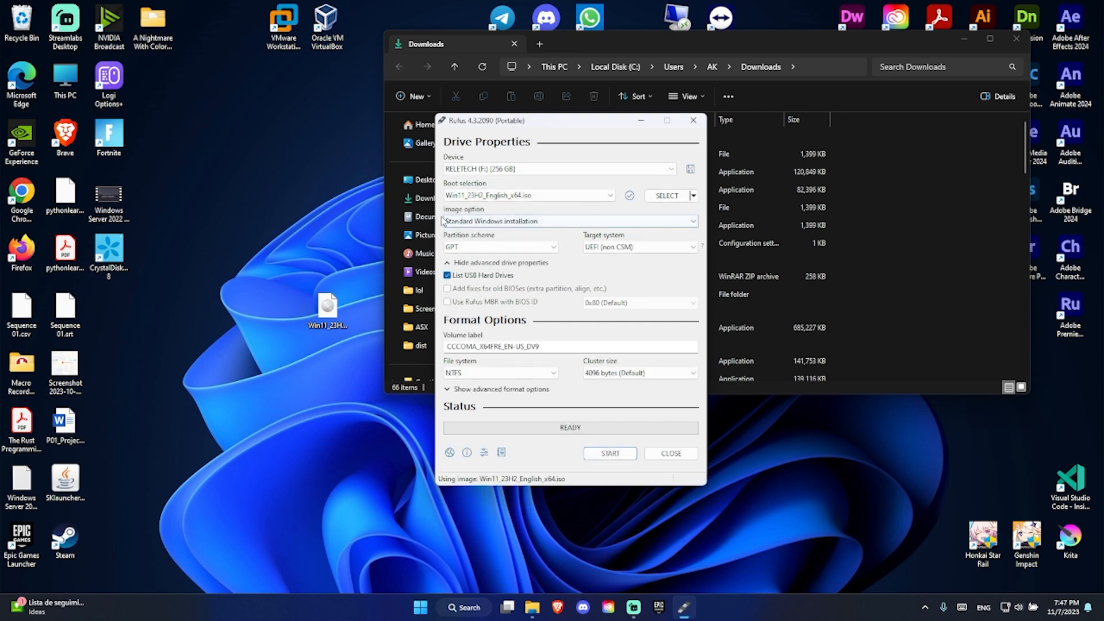
left_click(539, 197)
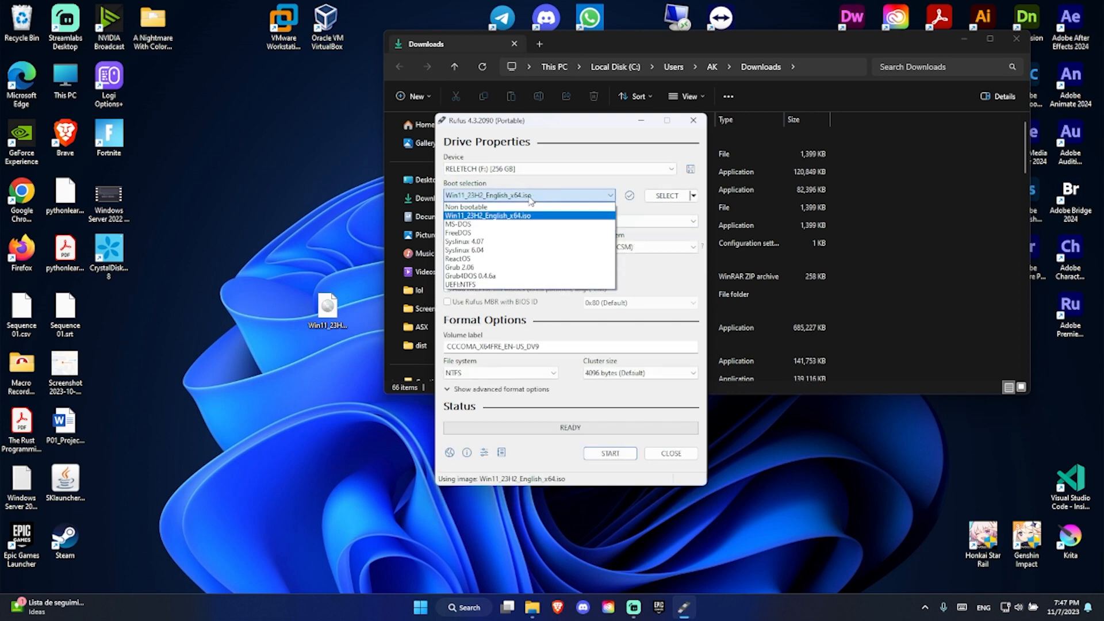
left_click(530, 196)
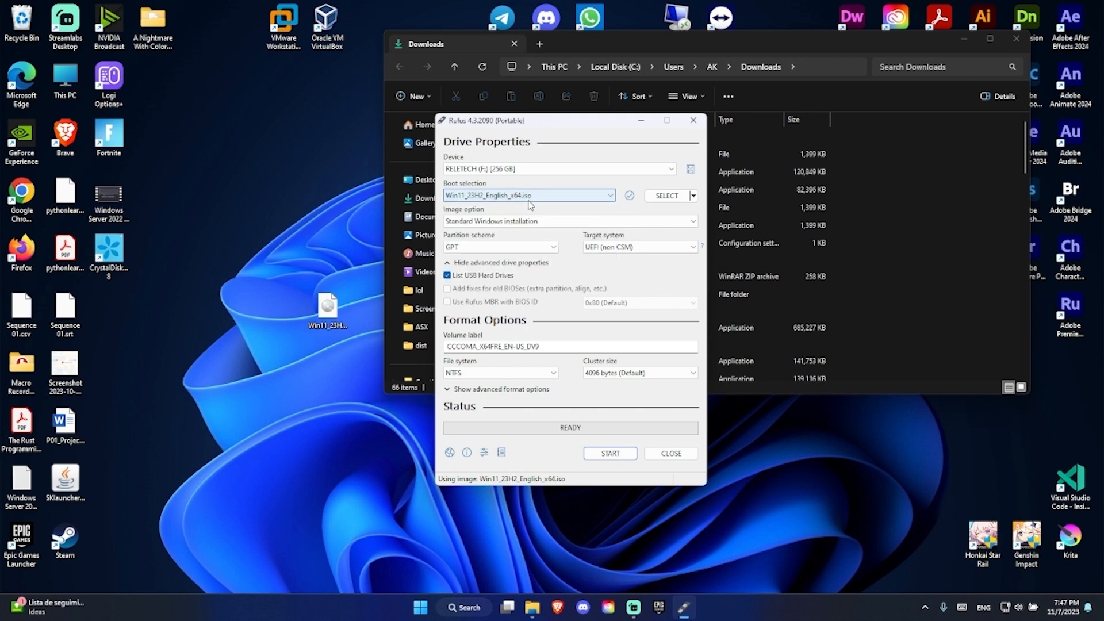
Set the image option to Windows To Go and reveal the advanced format options.
left_click(522, 222)
left_click(510, 242)
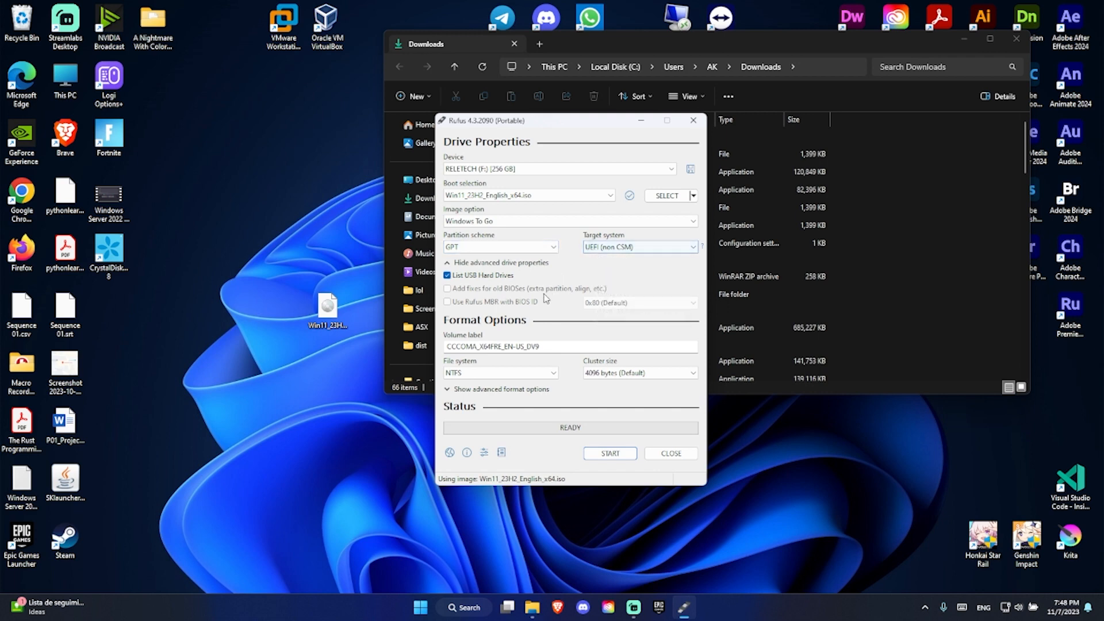
left_click(491, 389)
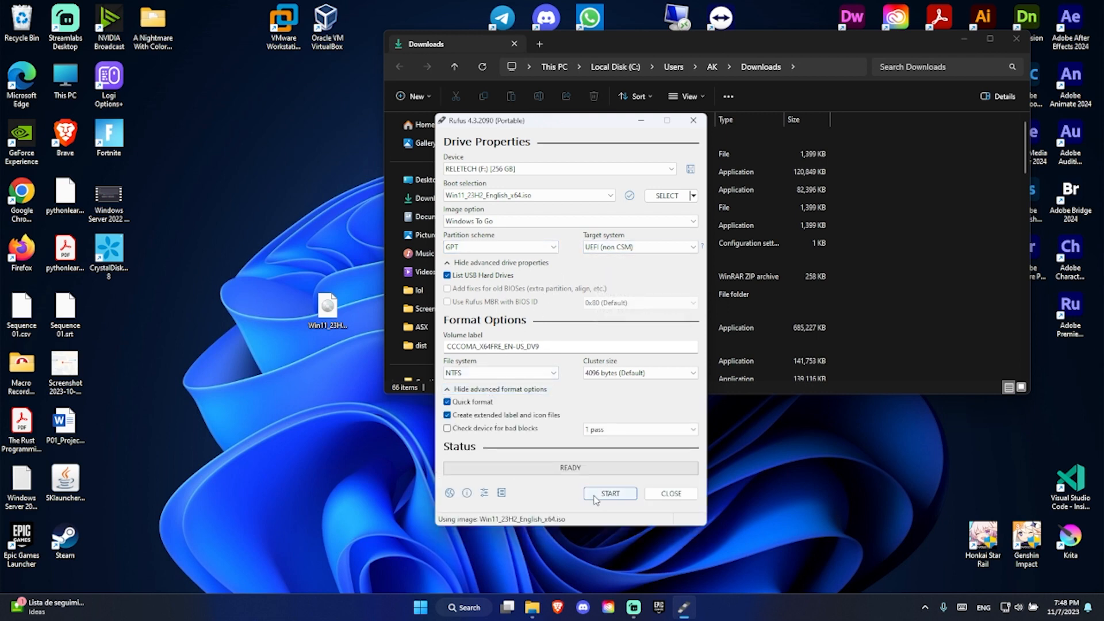
Start writing Windows 11 Home with the local account and disabled data collection options, and accept erasing the RELETECH drive.
left_click(596, 496)
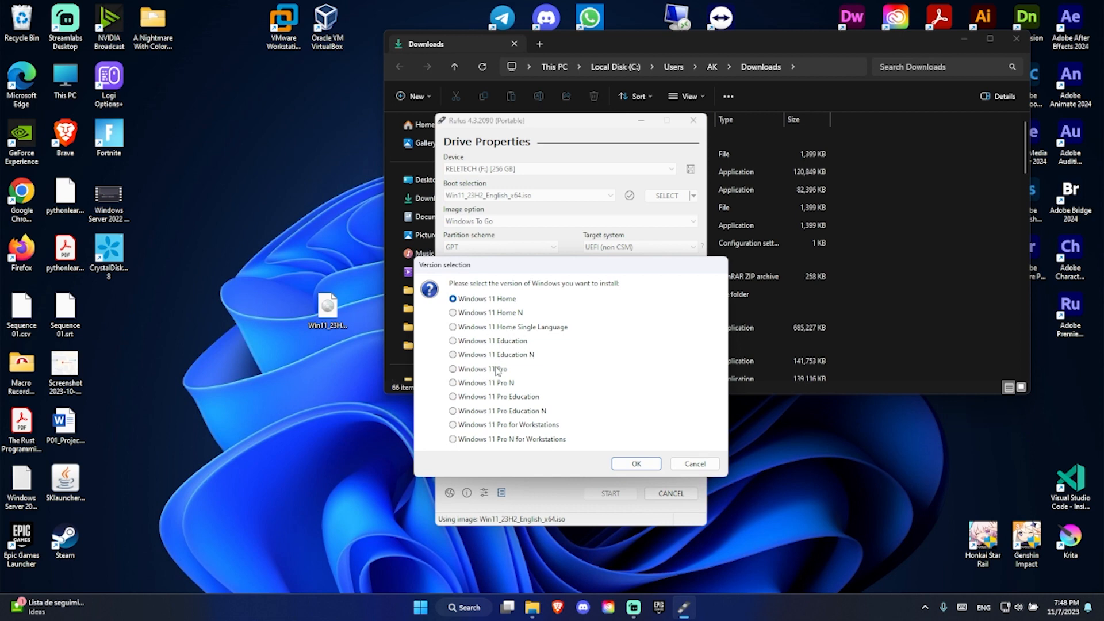
left_click(622, 462)
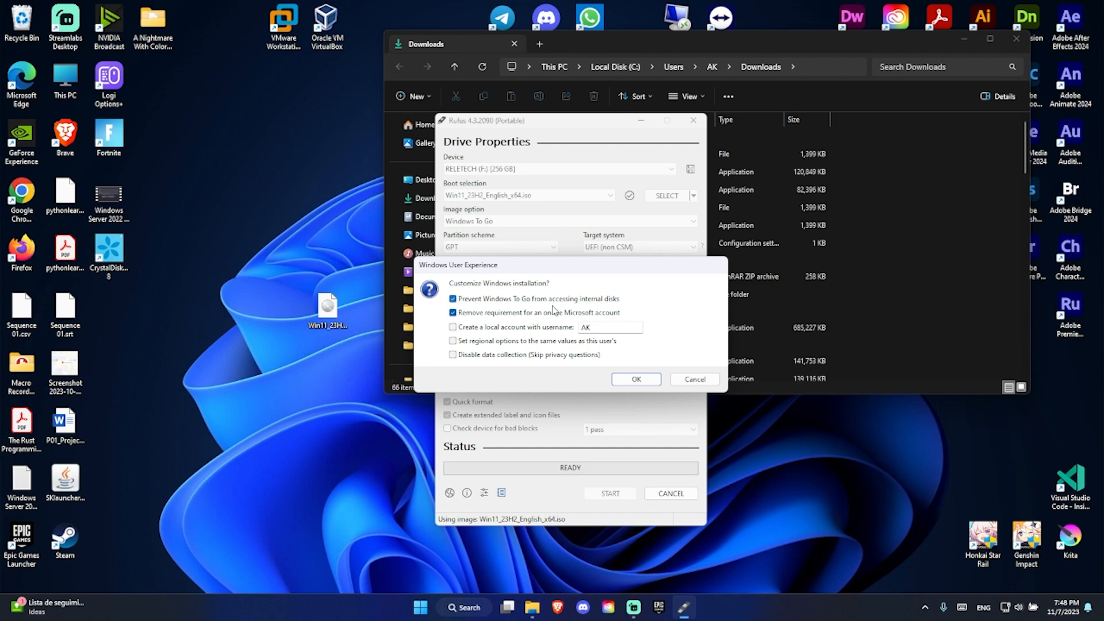
left_click(506, 332)
left_click(503, 362)
left_click(655, 381)
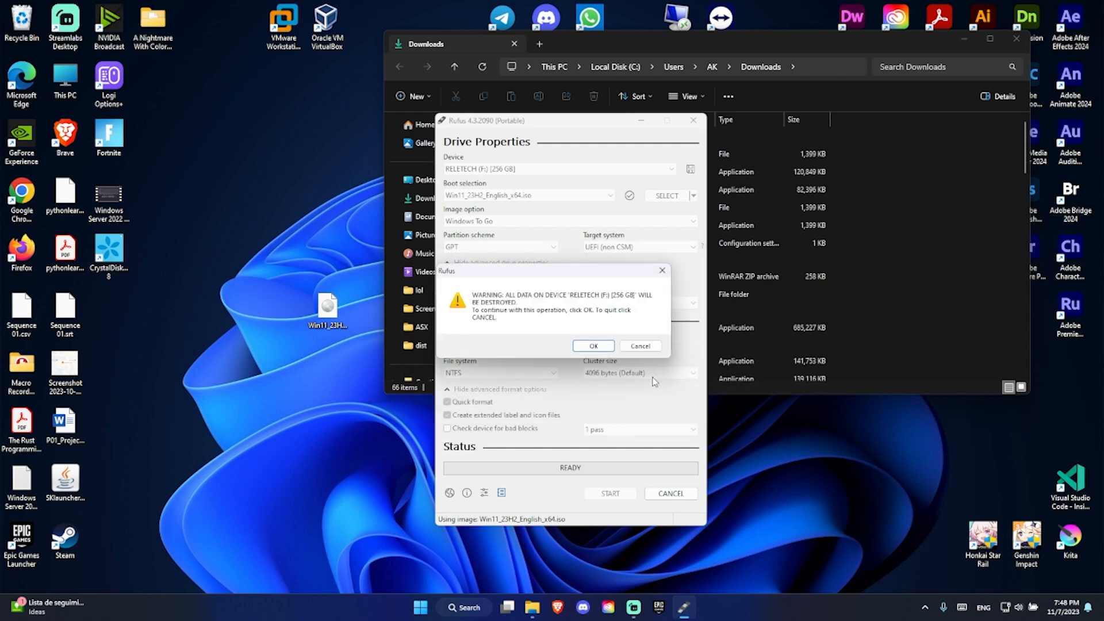
left_click(578, 346)
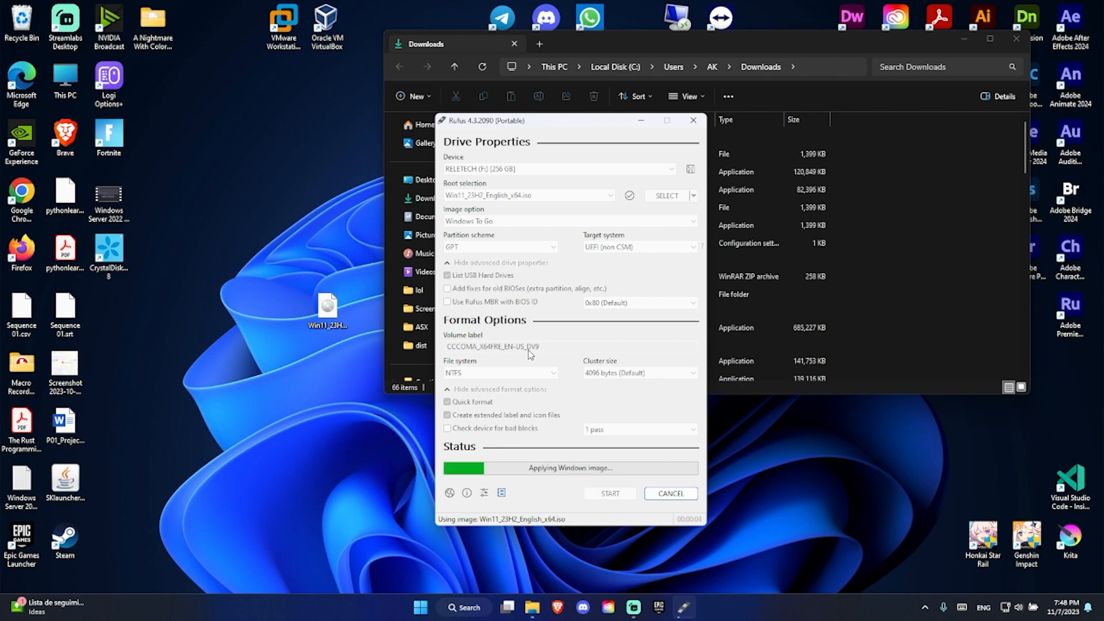
left_click(501, 493)
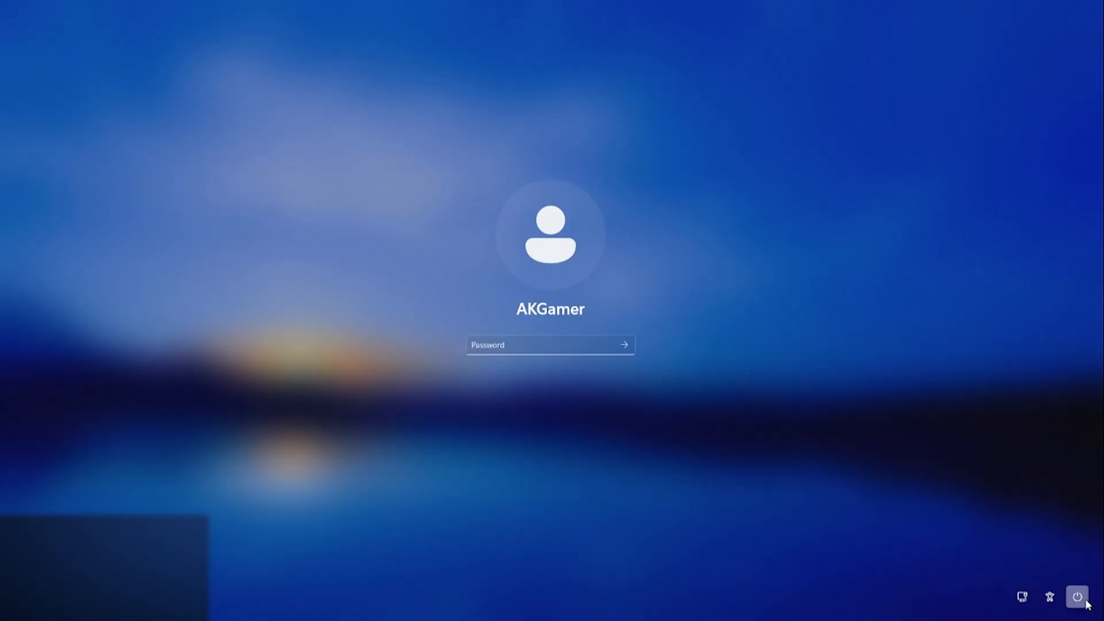
Restart the PC from the sign-in screen into the recovery options and boot from UEFI:Removable Device.
left_click(1078, 597)
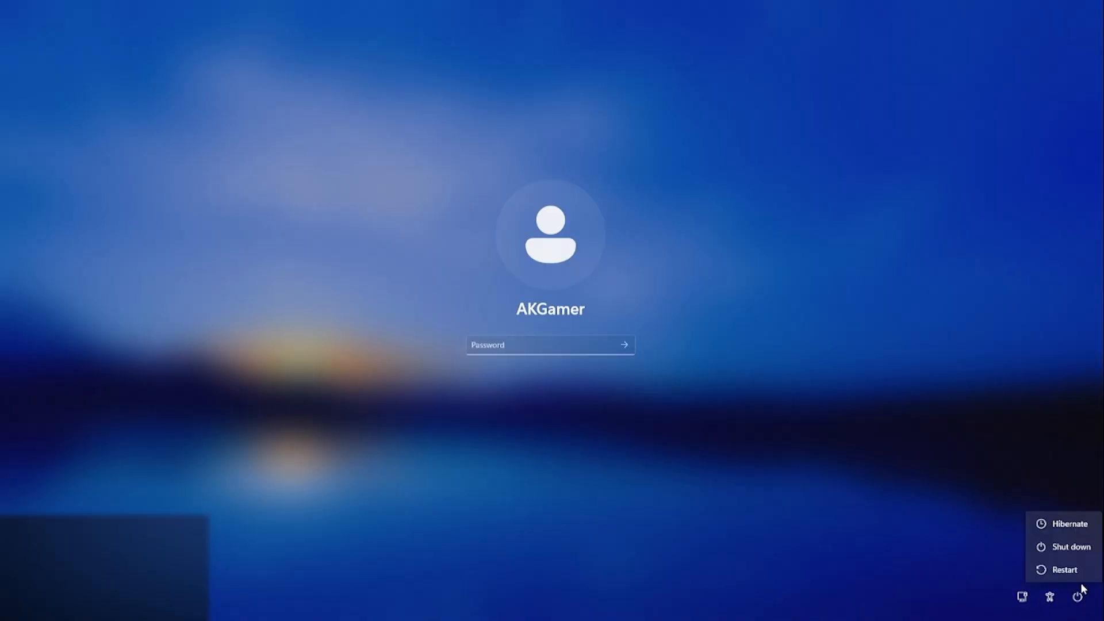
left_click(1076, 573)
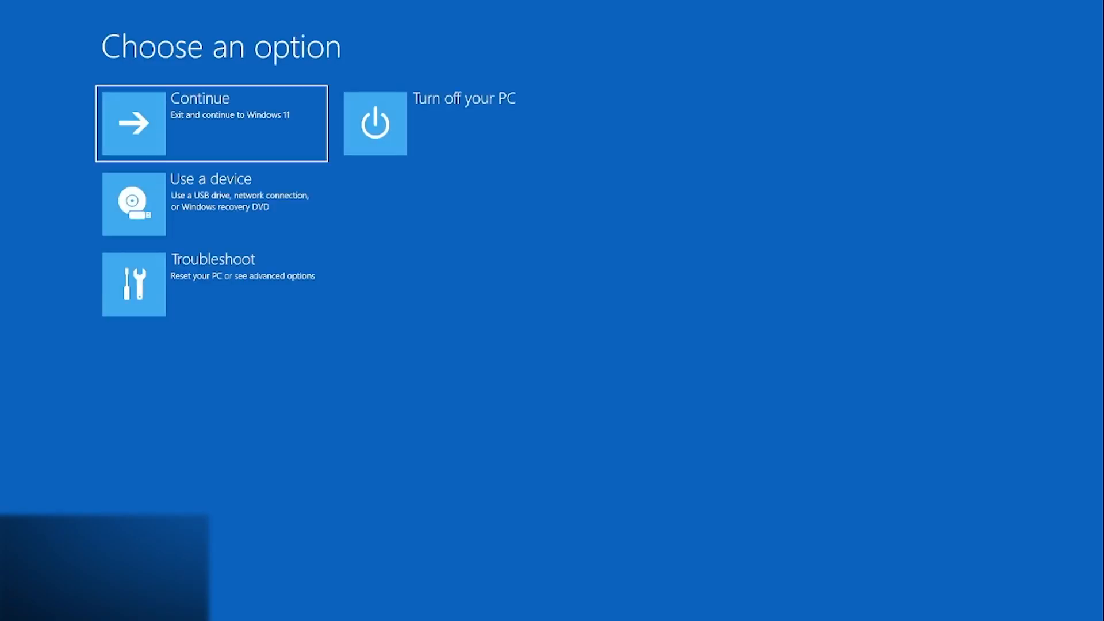
key("Down")
key("Return")
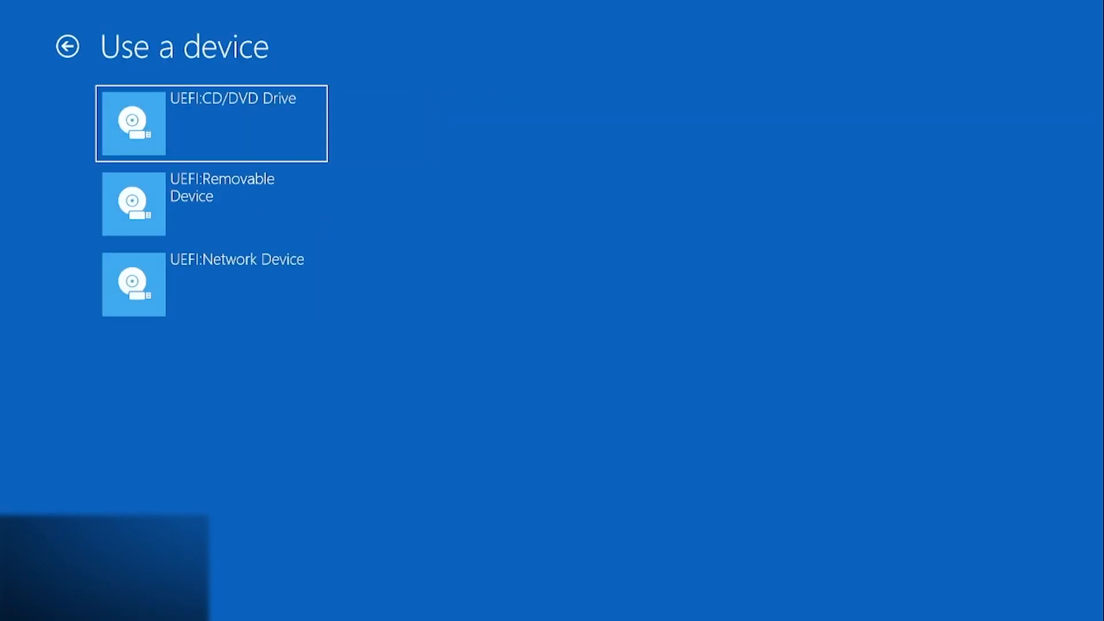
key("Down")
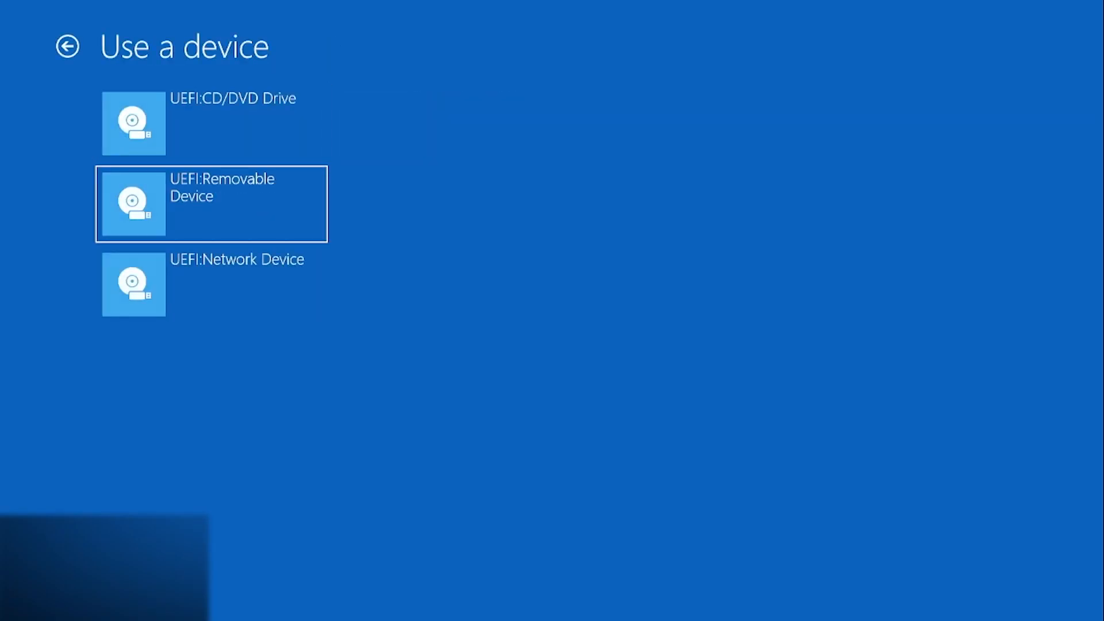
key("Return")
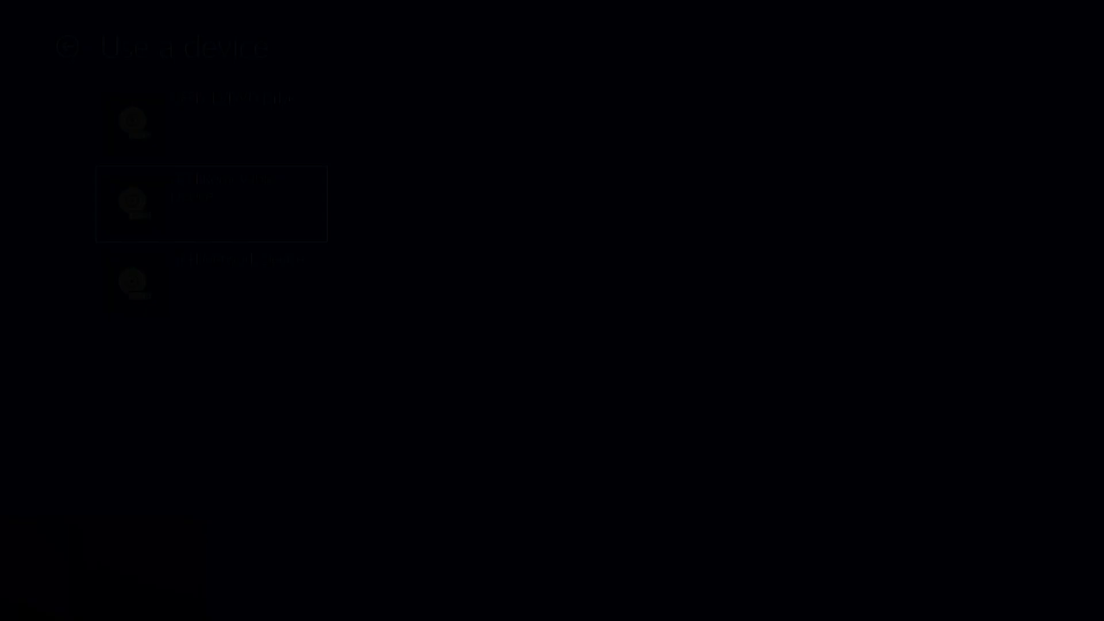